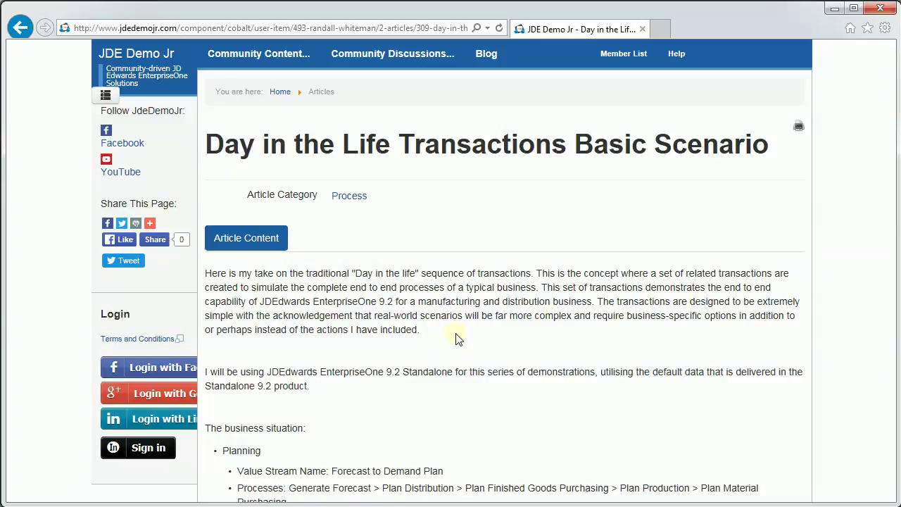
Read the article's business situation value streams, then switch to the JD Edwards browser window.
{"action": "scroll", "coordinate": [456, 339], "scroll_direction": "down", "scroll_amount": 3}
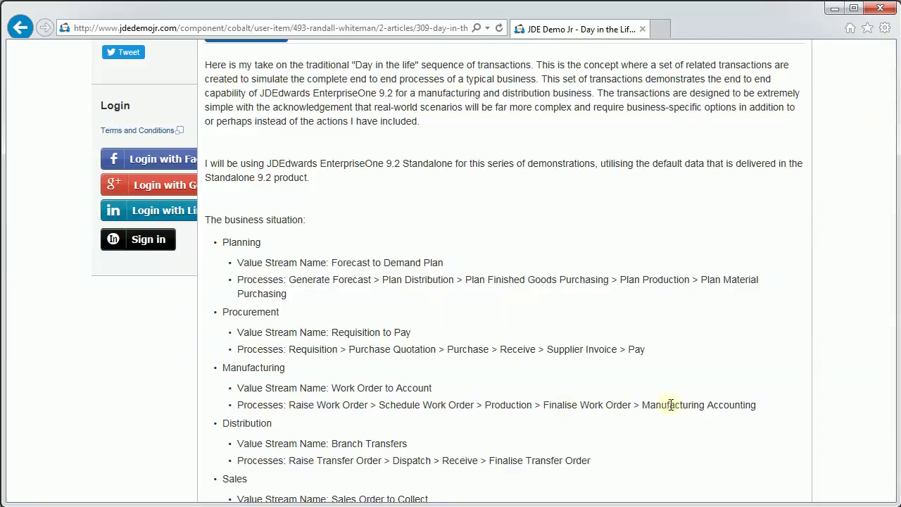
{"action": "scroll", "coordinate": [665, 407], "scroll_direction": "down", "scroll_amount": 2}
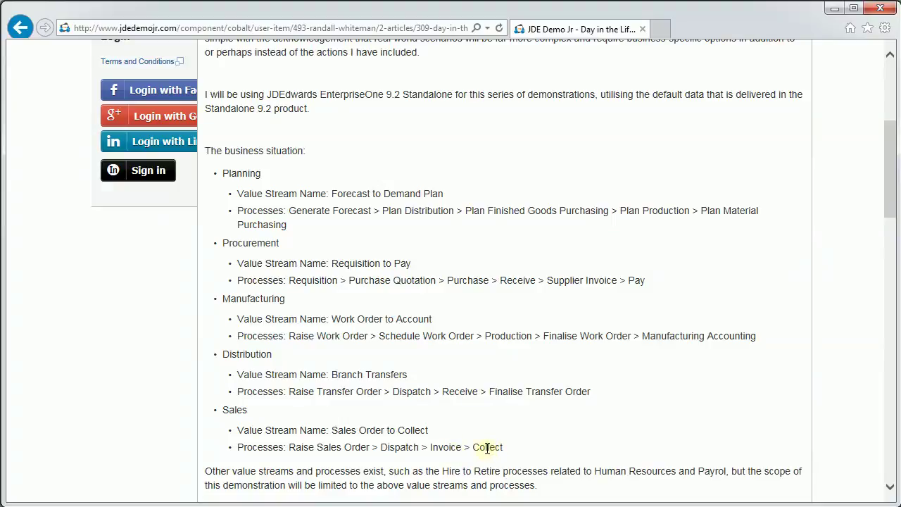
{"action": "mouse_move", "coordinate": [84, 503]}
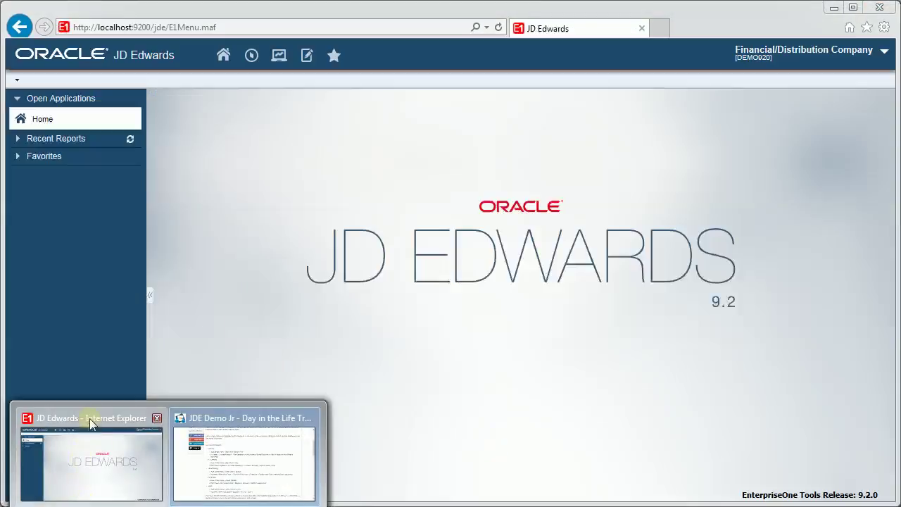
{"action": "left_click", "coordinate": [90, 419]}
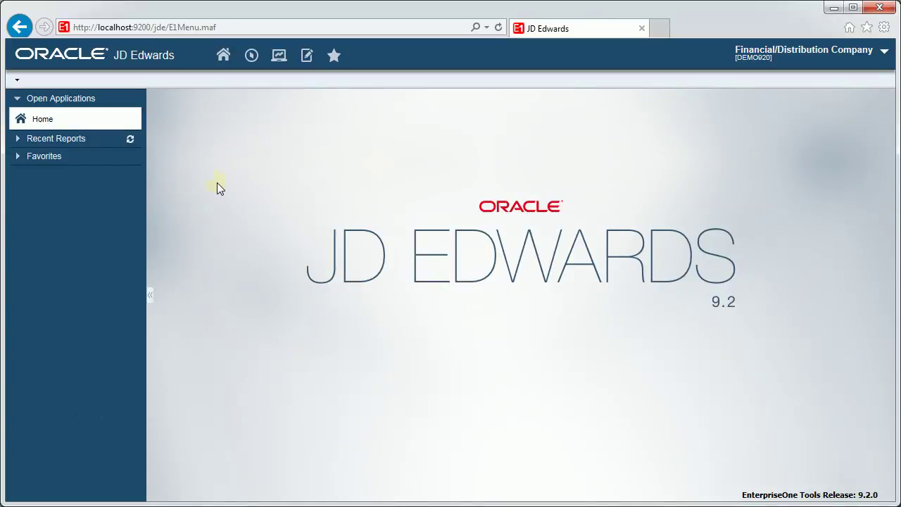
Open the Favorites list to reach the Inventory Management applications.
{"action": "left_click", "coordinate": [332, 56]}
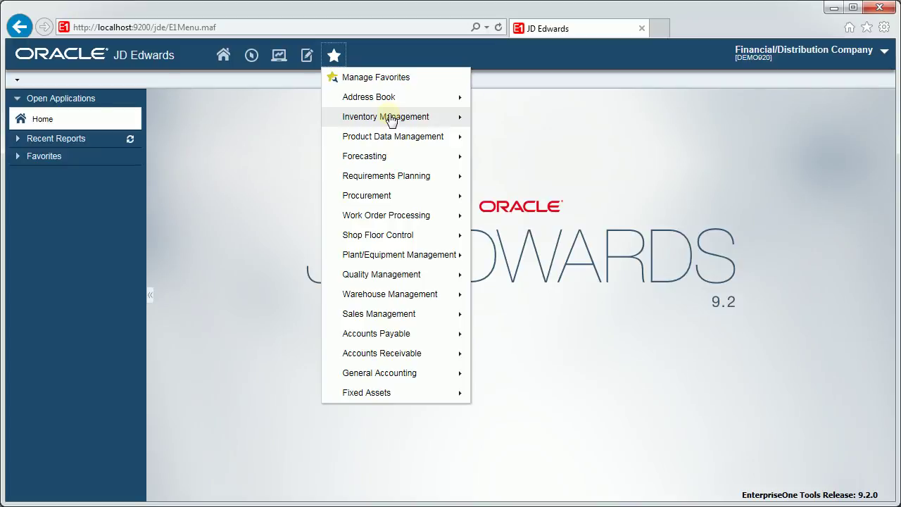
Find item 222 in IM0101 Item Master, then open and review its Touring Bike, Green record.
{"action": "mouse_move", "coordinate": [391, 119]}
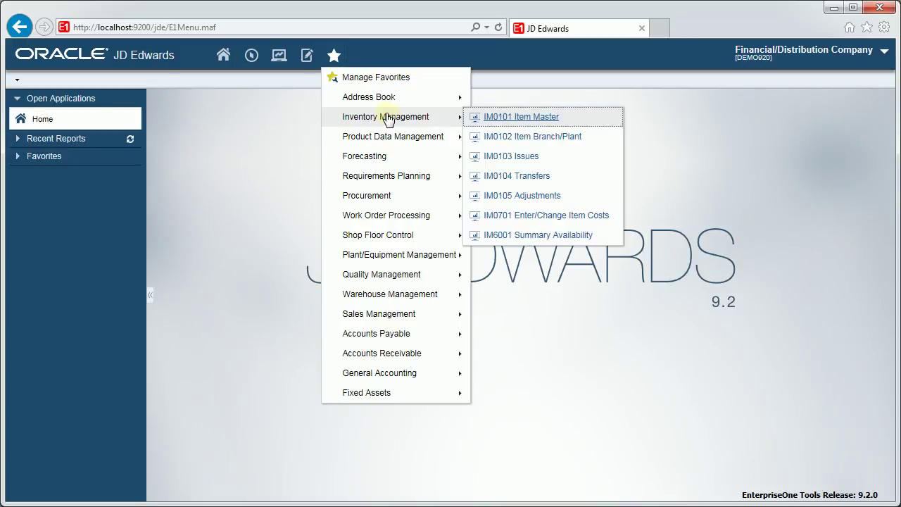
{"action": "left_click", "coordinate": [521, 118]}
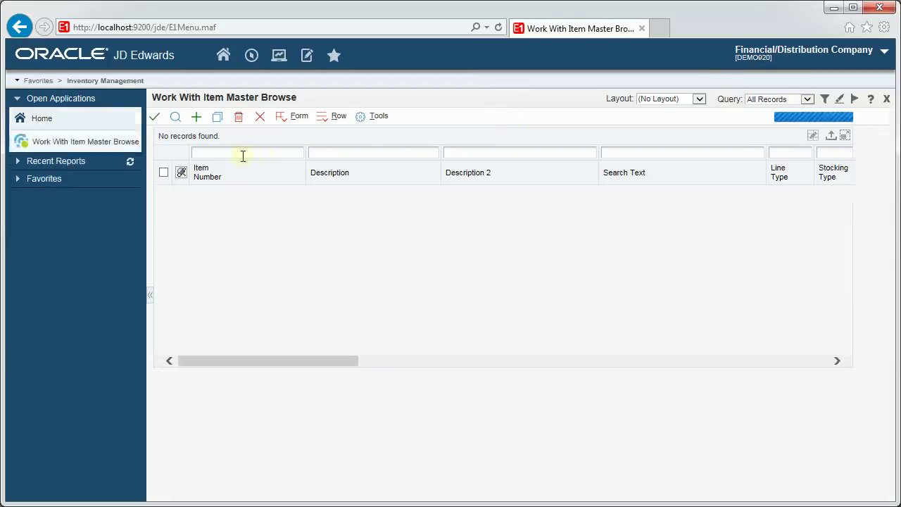
{"action": "left_click", "coordinate": [237, 154]}
{"action": "type", "text": "222"}
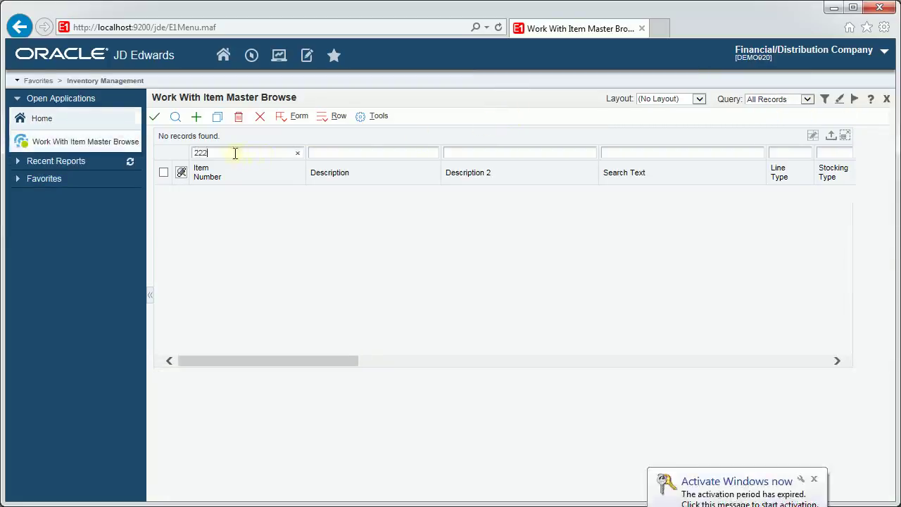
{"action": "left_click", "coordinate": [175, 118]}
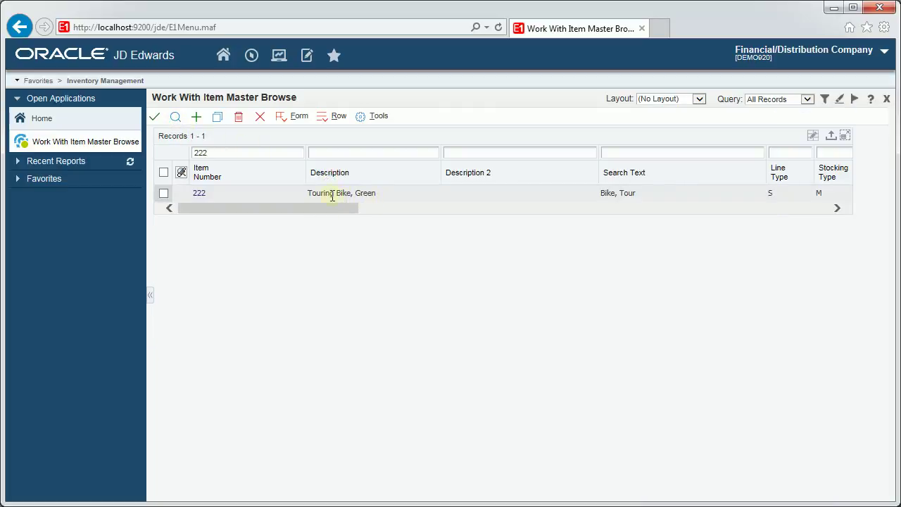
{"action": "left_click", "coordinate": [164, 193]}
{"action": "left_click", "coordinate": [154, 119]}
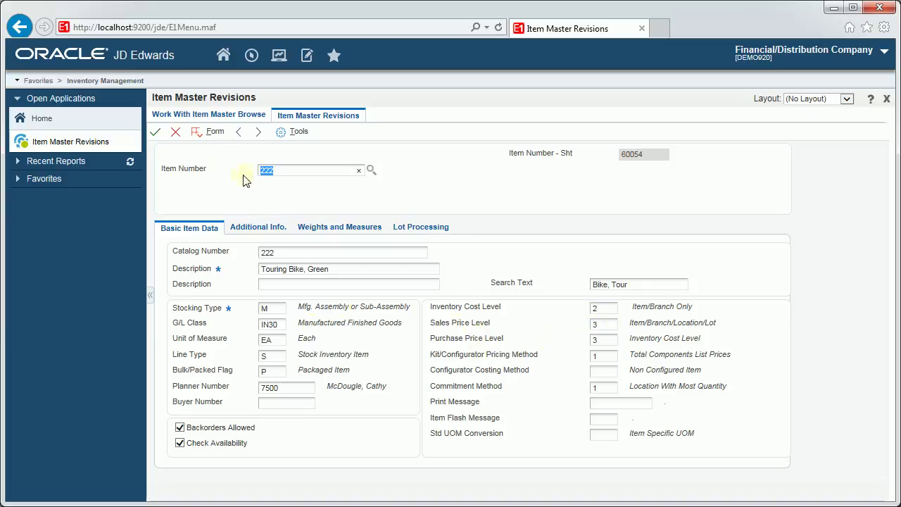
{"action": "left_click", "coordinate": [176, 134]}
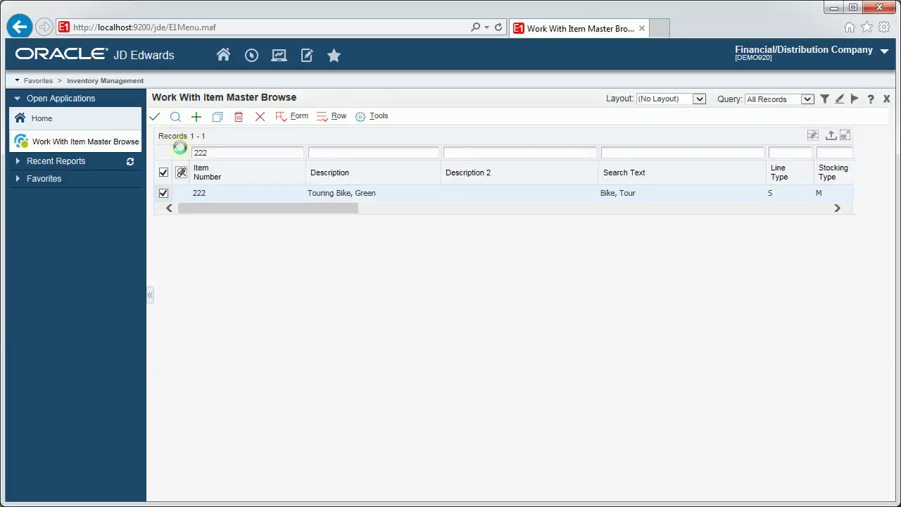
Open IM0102 Item Branch/Plant from Favorites and search for item 222.
{"action": "left_click", "coordinate": [259, 119]}
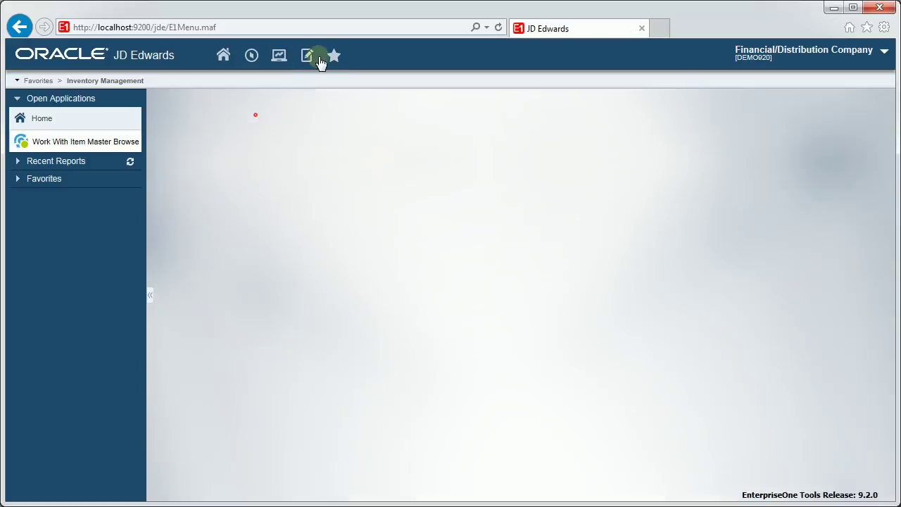
{"action": "left_click", "coordinate": [333, 54]}
{"action": "mouse_move", "coordinate": [379, 126]}
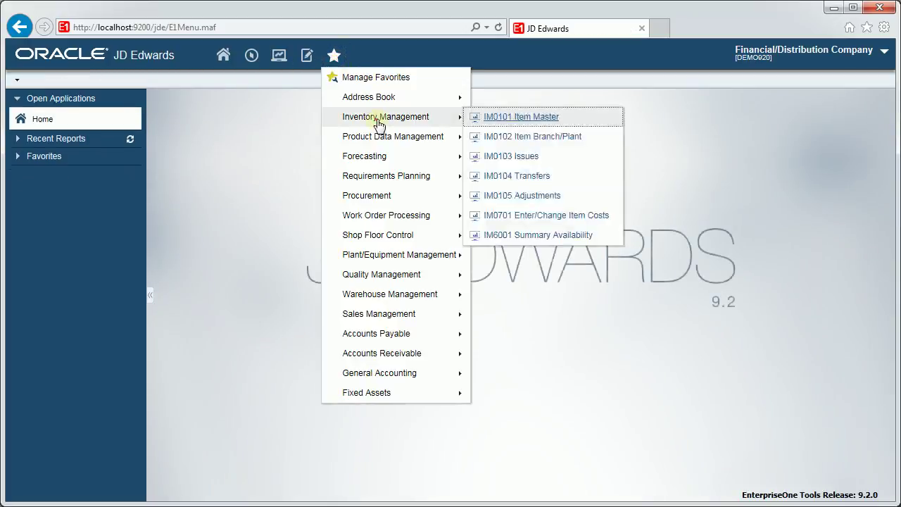
{"action": "left_click", "coordinate": [506, 136]}
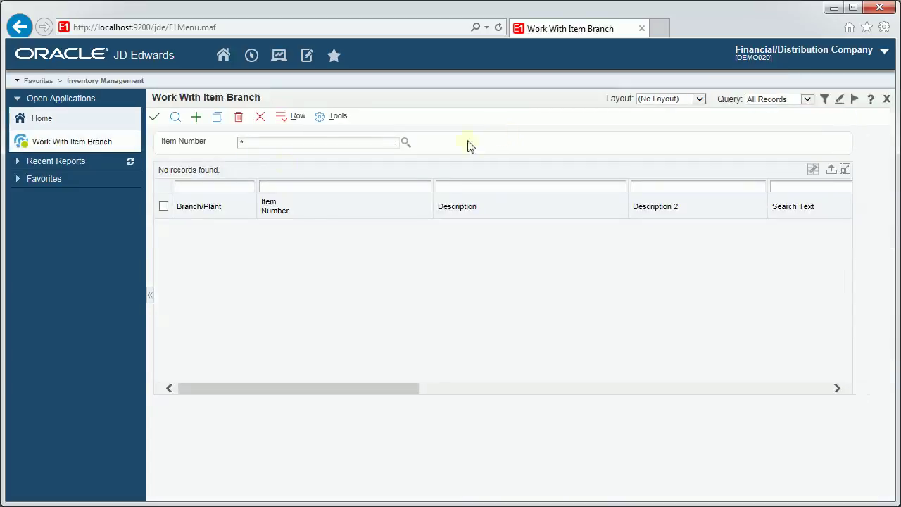
{"action": "type", "text": "222"}
{"action": "left_click", "coordinate": [176, 117]}
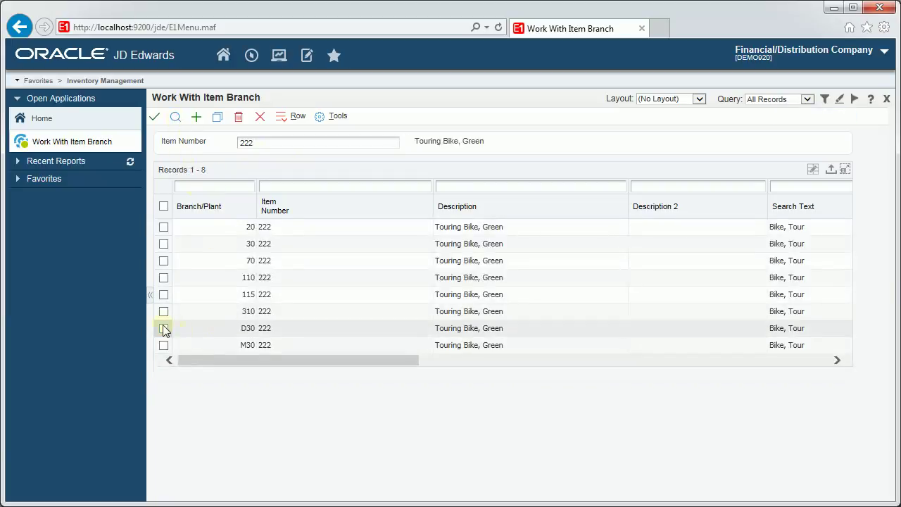
Review item 222's D30 branch record, including its stocking type.
{"action": "left_click", "coordinate": [163, 329]}
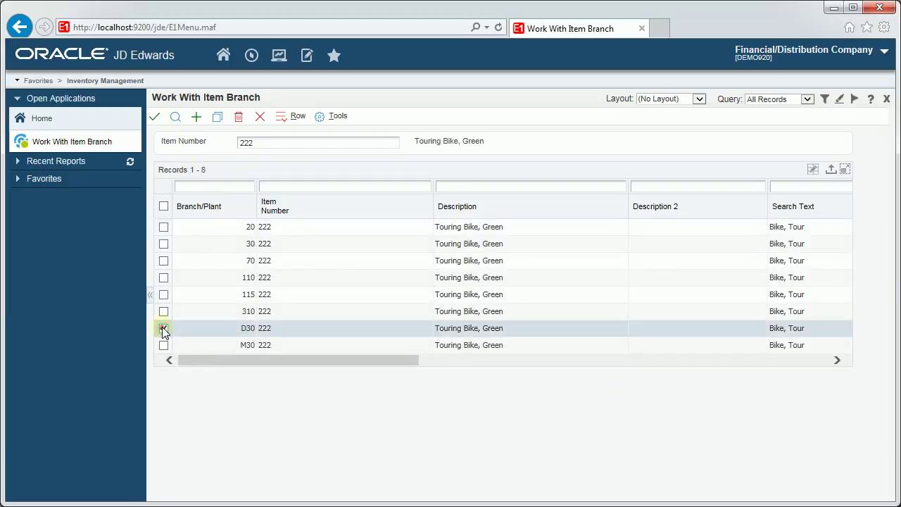
{"action": "left_click", "coordinate": [154, 118]}
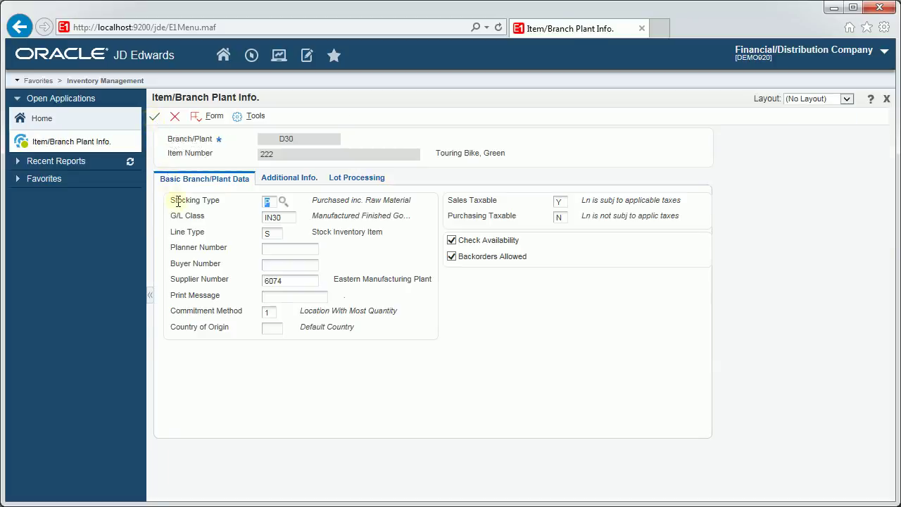
{"action": "left_click", "coordinate": [266, 204]}
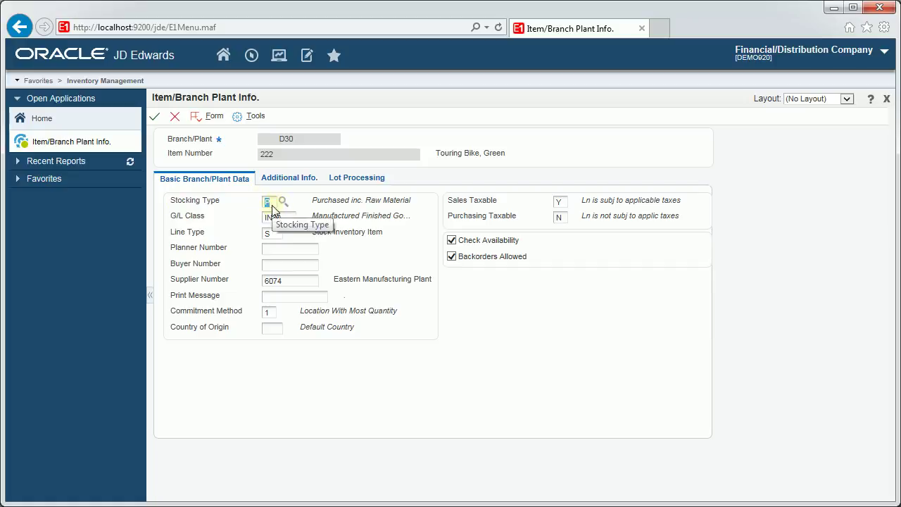
{"action": "left_click", "coordinate": [176, 122]}
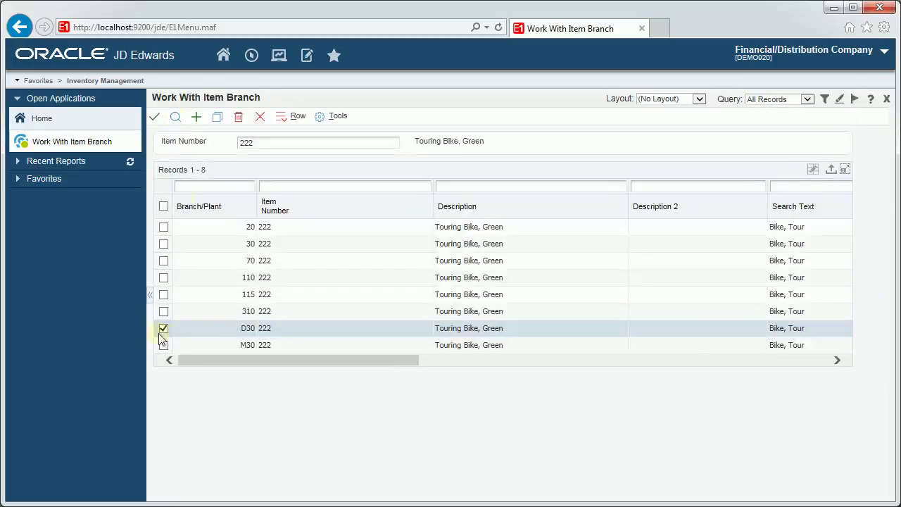
{"action": "left_click", "coordinate": [163, 327]}
Review item 222's M30 branch record, then close Item Branch/Plant.
{"action": "left_click", "coordinate": [163, 346]}
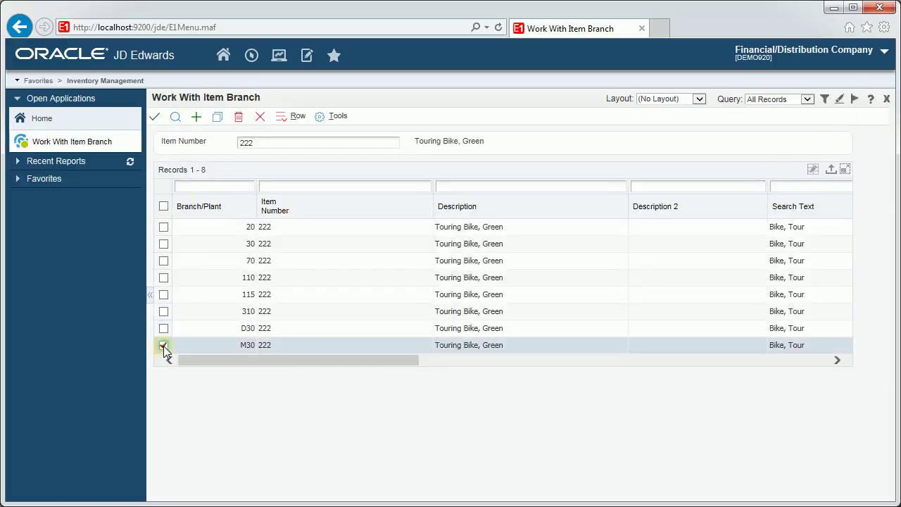
{"action": "left_click", "coordinate": [154, 116]}
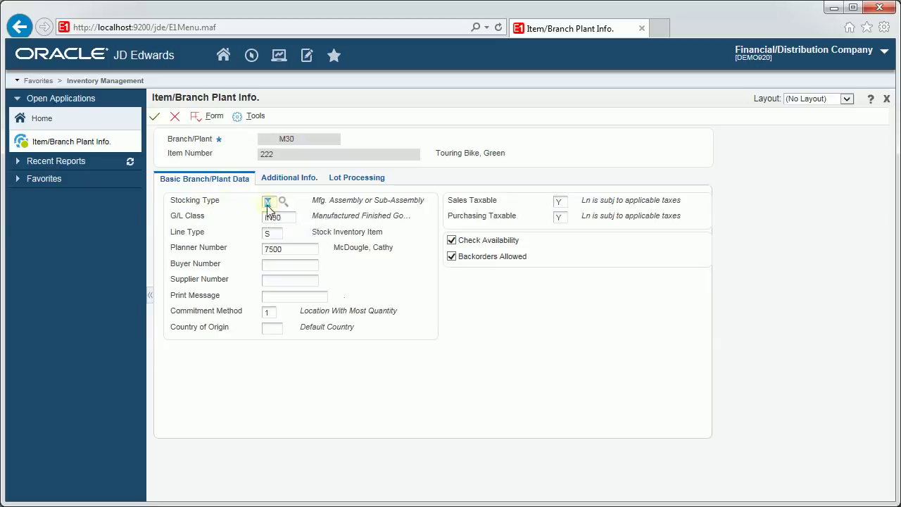
{"action": "left_click", "coordinate": [174, 118]}
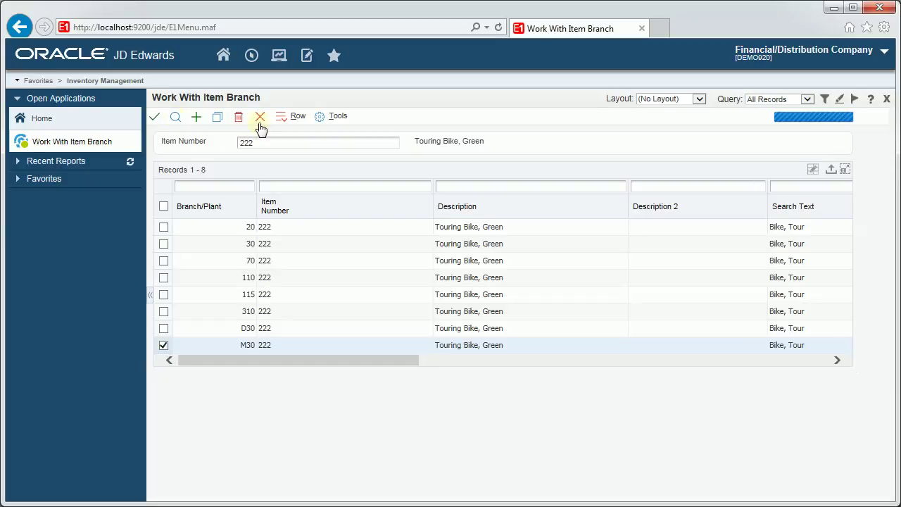
{"action": "left_click", "coordinate": [260, 117]}
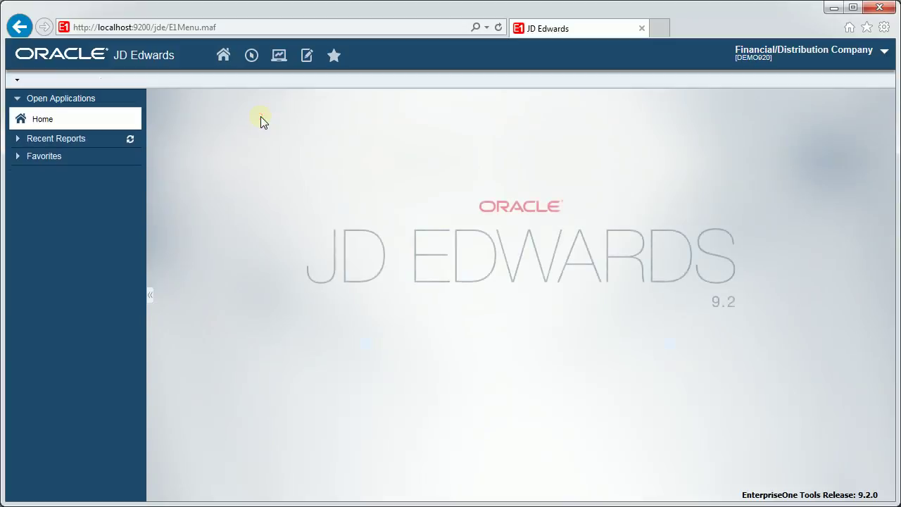
Open IM6001 Summary Availability and list item 222 for branches matching *30*.
{"action": "left_click", "coordinate": [334, 55]}
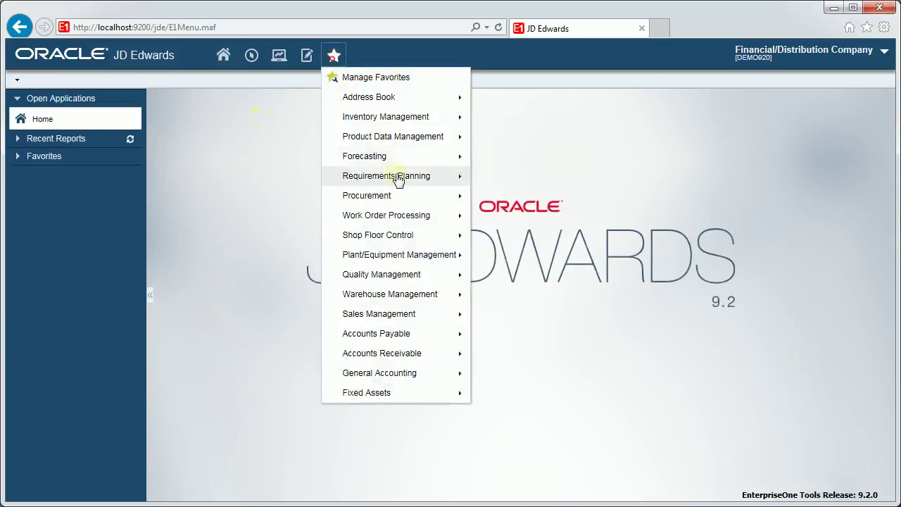
{"action": "left_click", "coordinate": [411, 120]}
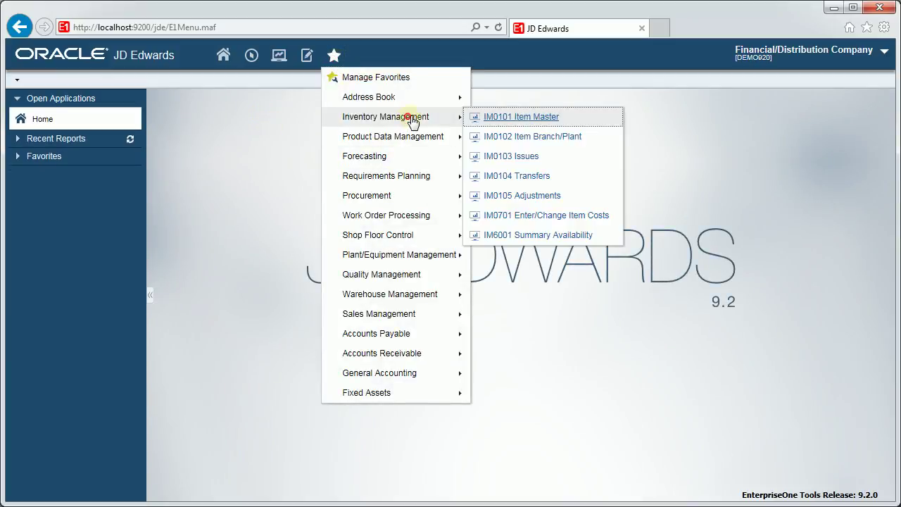
{"action": "left_click", "coordinate": [535, 236]}
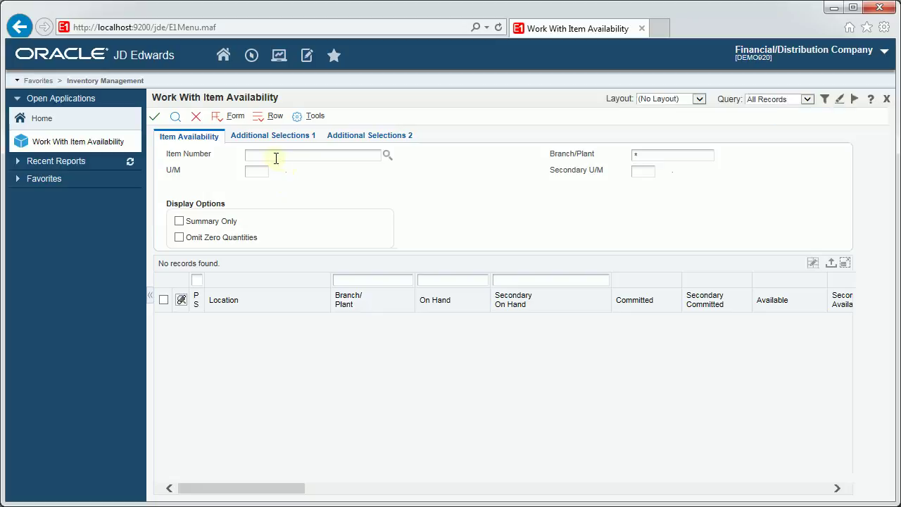
{"action": "left_click", "coordinate": [275, 156]}
{"action": "type", "text": "222"}
{"action": "left_click", "coordinate": [361, 281]}
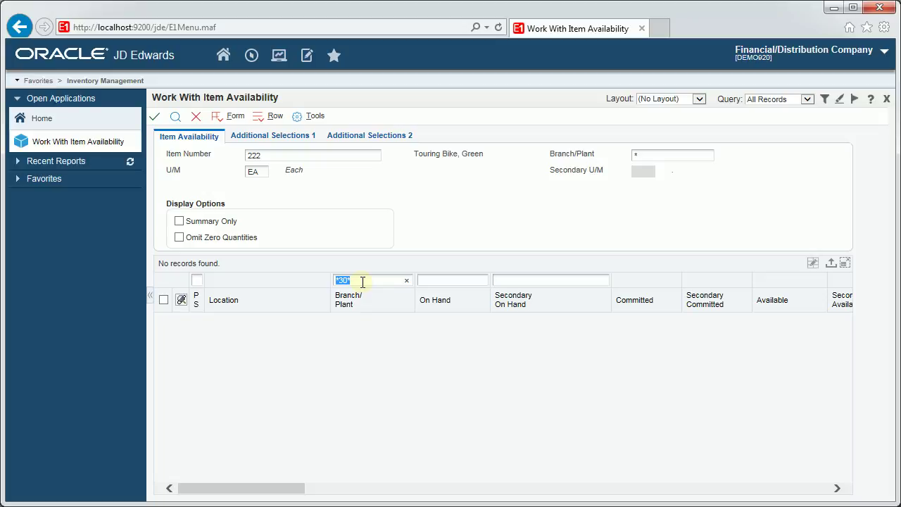
{"action": "key", "text": "Return"}
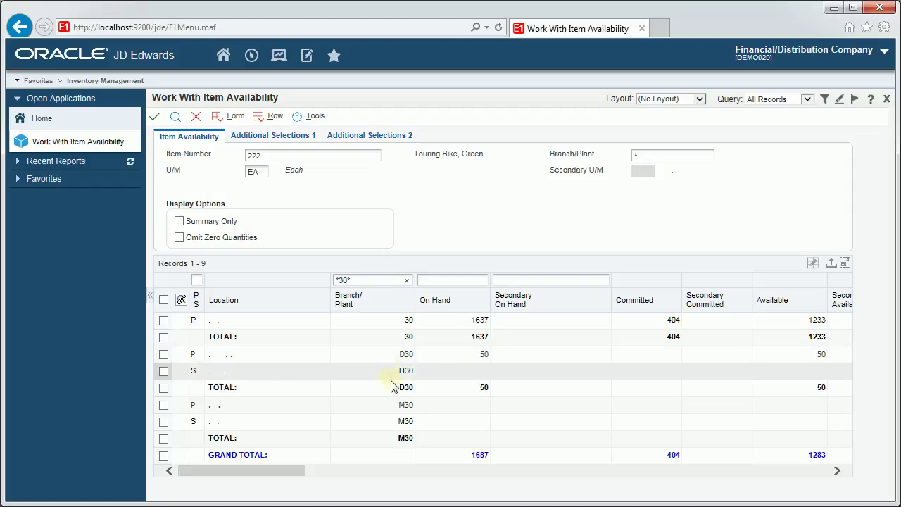
Omit zero quantities, rerun the search (1687 on hand, 1283 available), and close.
{"action": "left_click", "coordinate": [180, 237]}
{"action": "left_click", "coordinate": [176, 116]}
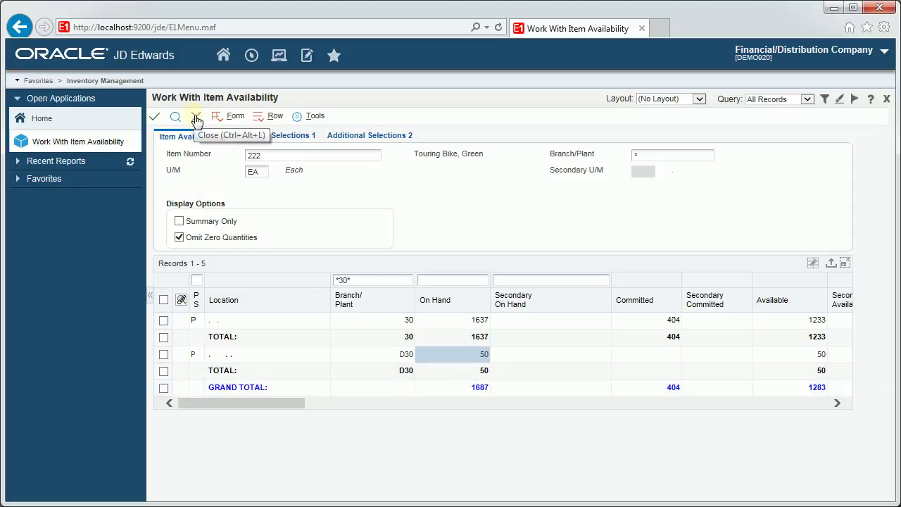
{"action": "left_click", "coordinate": [194, 116]}
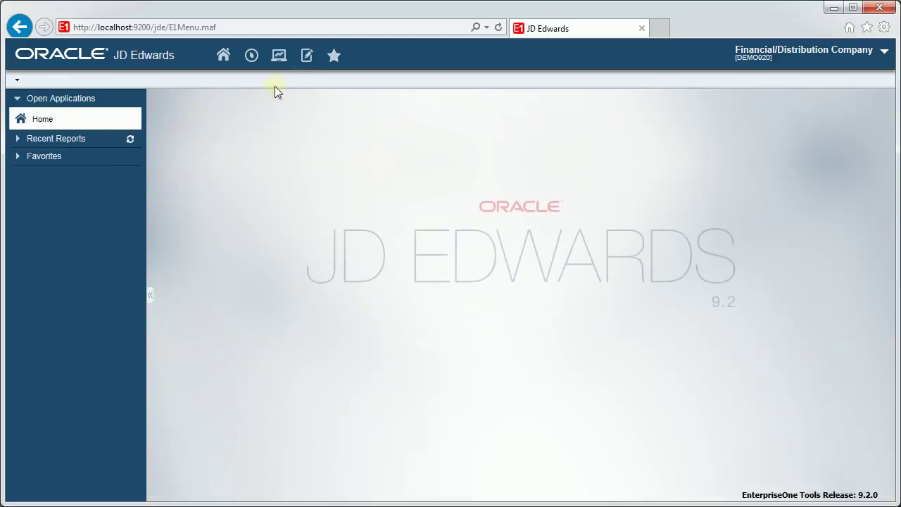
Open PD0103 Multi Level Bill Inquiry and search parent item 222 at branch M30.
{"action": "left_click", "coordinate": [334, 55]}
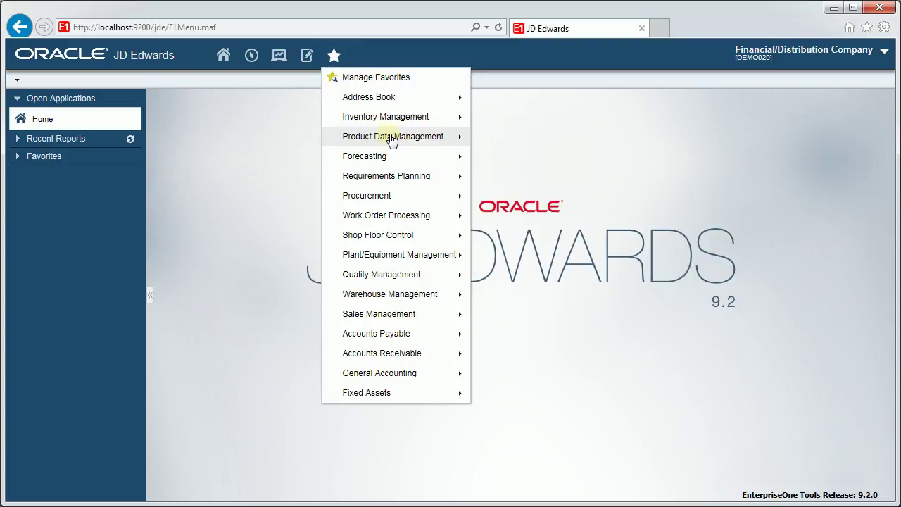
{"action": "mouse_move", "coordinate": [392, 139]}
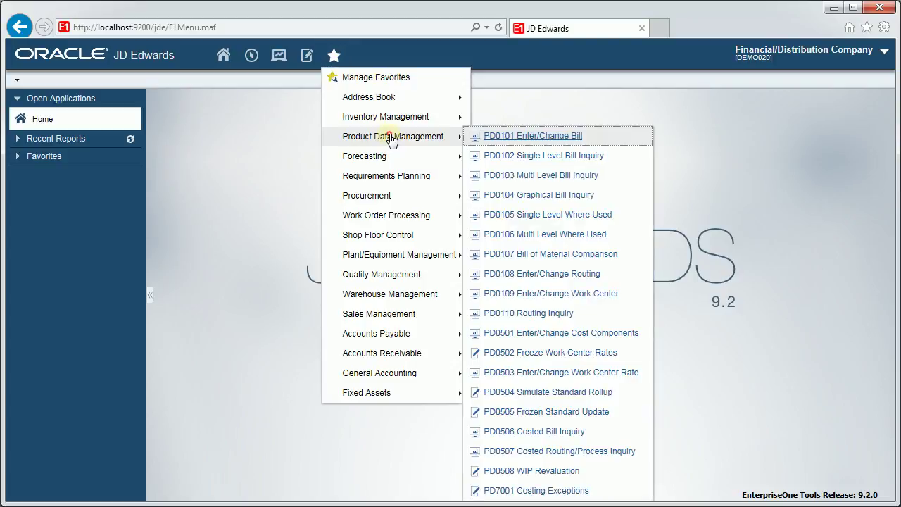
{"action": "left_click", "coordinate": [533, 176]}
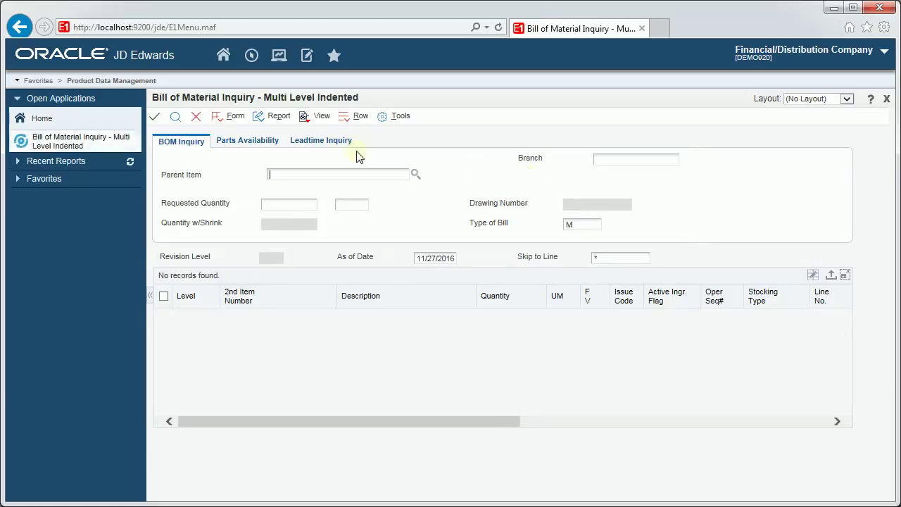
{"action": "left_click", "coordinate": [350, 179]}
{"action": "type", "text": "222"}
{"action": "left_click", "coordinate": [607, 159]}
{"action": "type", "text": "M"}
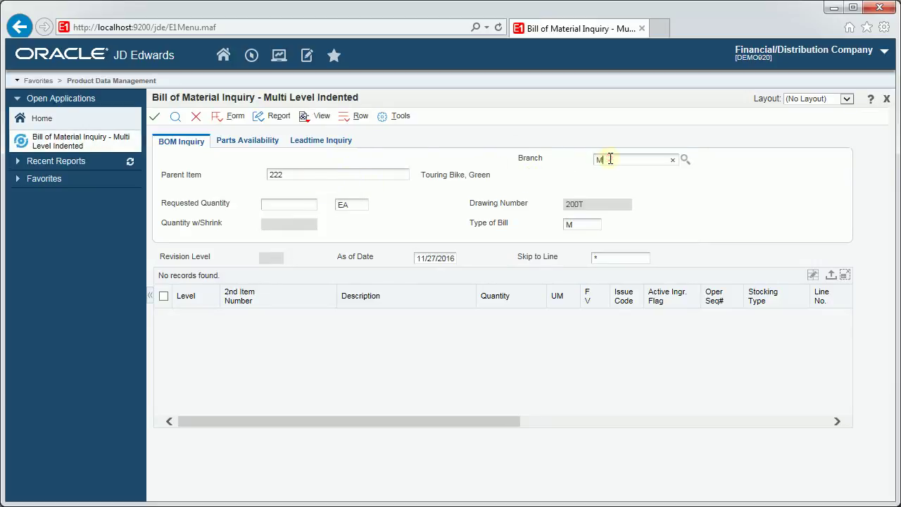
{"action": "type", "text": "30"}
{"action": "left_click", "coordinate": [176, 117]}
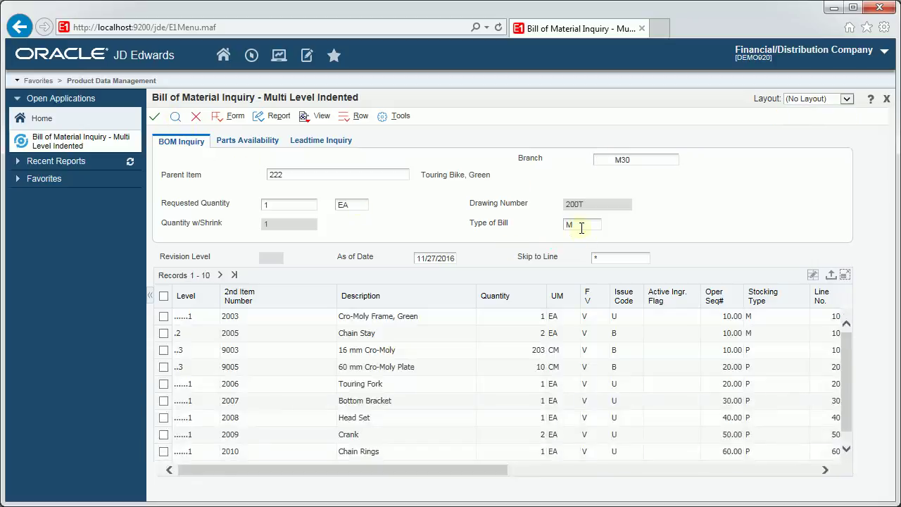
Page to the last BOM records and highlight raw material components 9003 and 9005.
{"action": "left_click", "coordinate": [234, 275]}
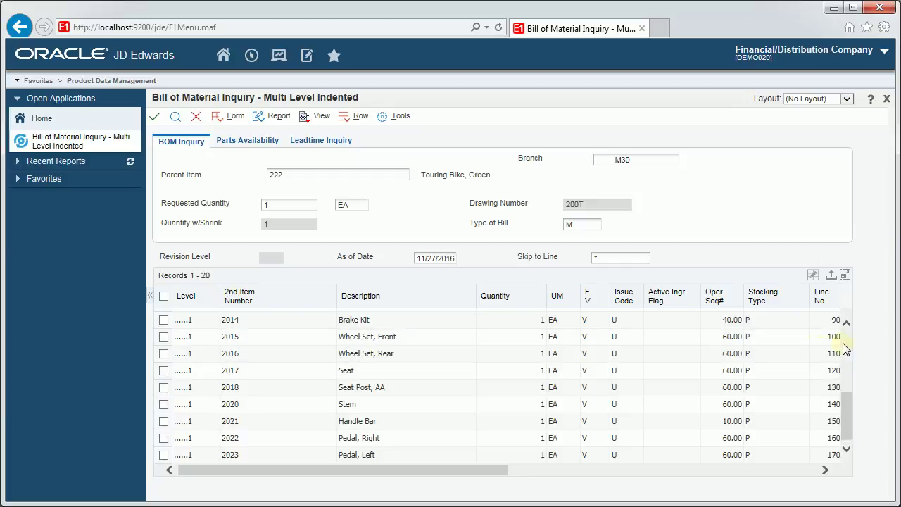
{"action": "left_click_drag", "start_coordinate": [847, 402], "coordinate": [849, 358]}
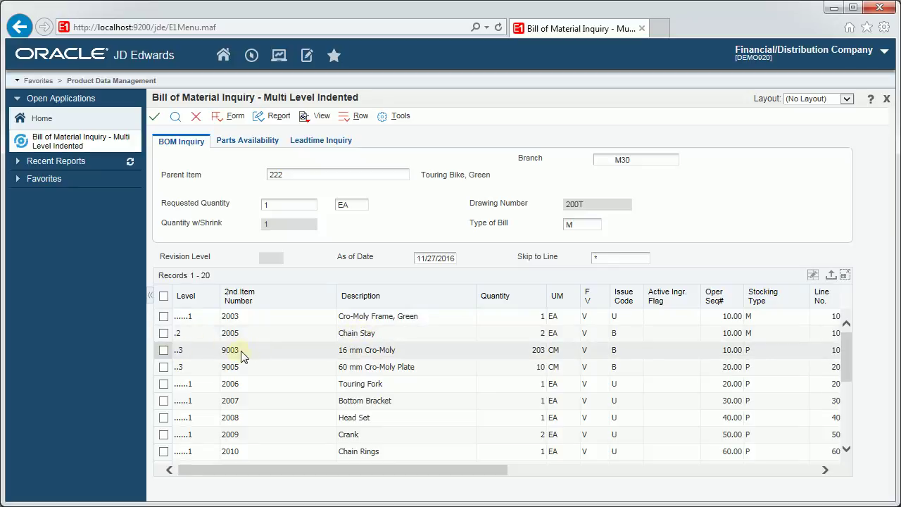
{"action": "left_click_drag", "start_coordinate": [250, 350], "coordinate": [250, 367]}
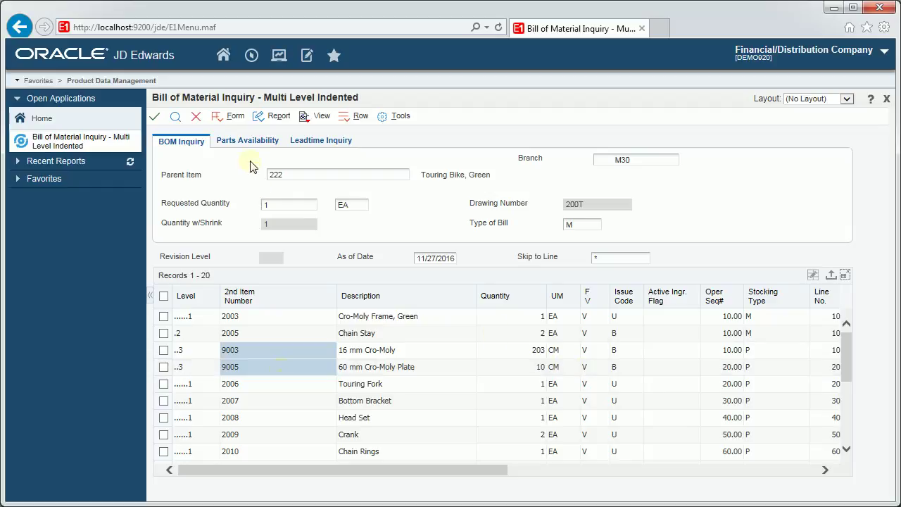
Review component on-hand and available quantities, noting Touring Fork 2006 has only 10 available.
{"action": "left_click", "coordinate": [248, 141]}
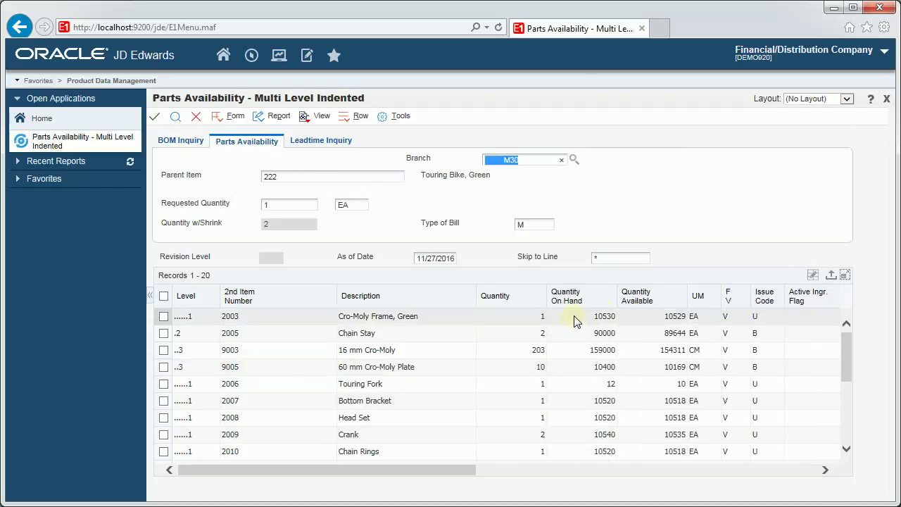
{"action": "left_click_drag", "start_coordinate": [575, 317], "coordinate": [576, 367]}
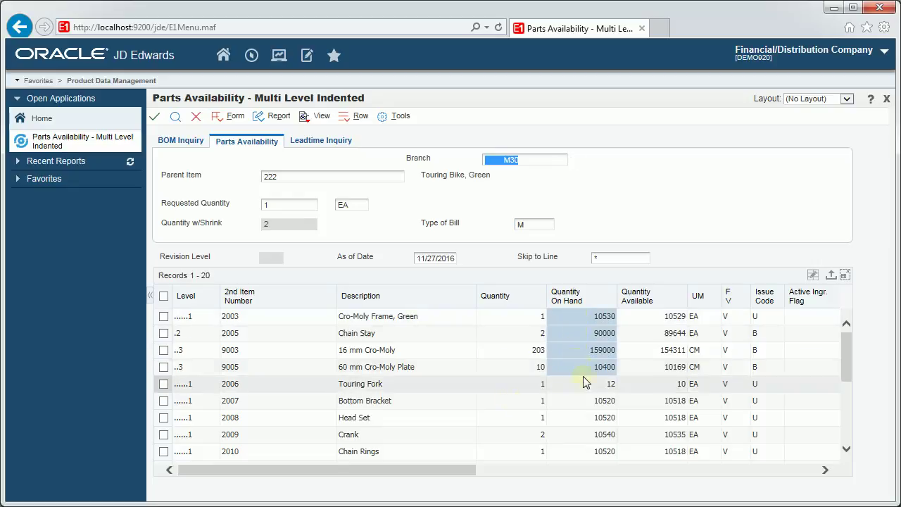
{"action": "left_click", "coordinate": [275, 384]}
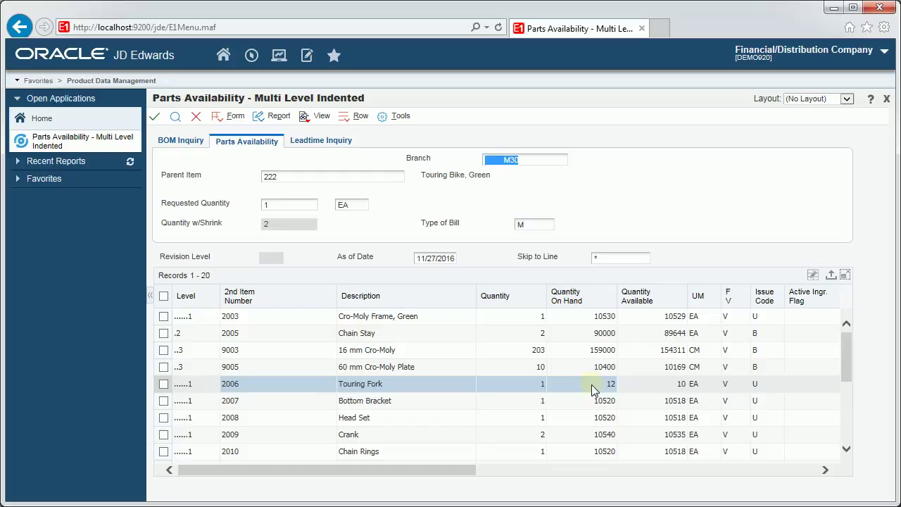
{"action": "left_click", "coordinate": [196, 119]}
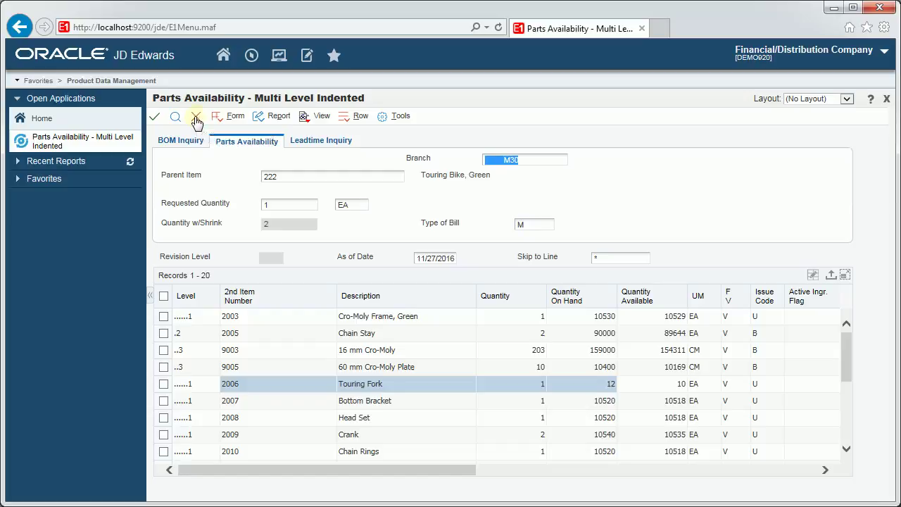
{"action": "left_click", "coordinate": [333, 55]}
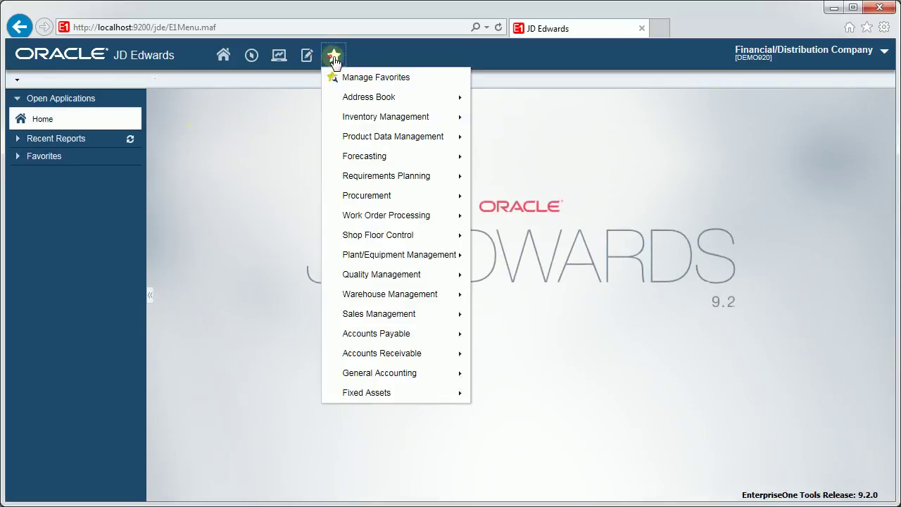
Look up item 222's M30 routing in PD0110, review operations 10.00 through 60.00, then close.
{"action": "left_click", "coordinate": [402, 142]}
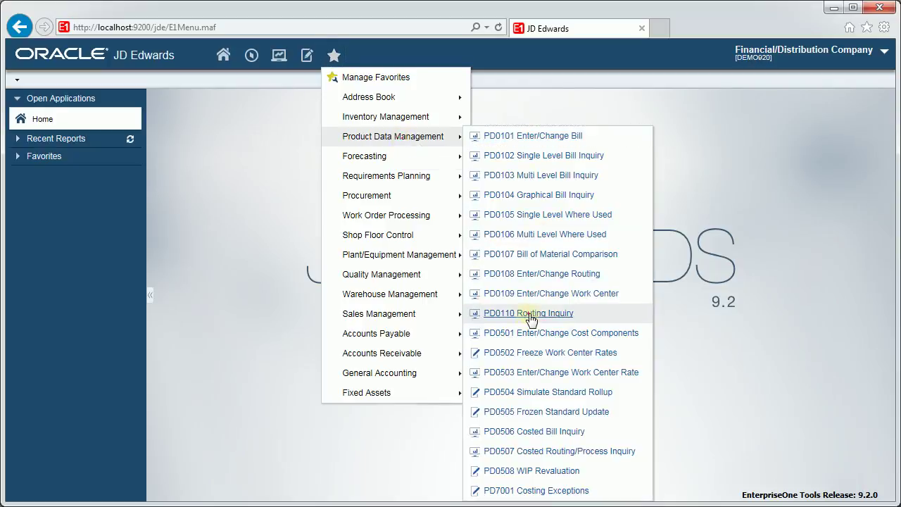
{"action": "left_click", "coordinate": [528, 313]}
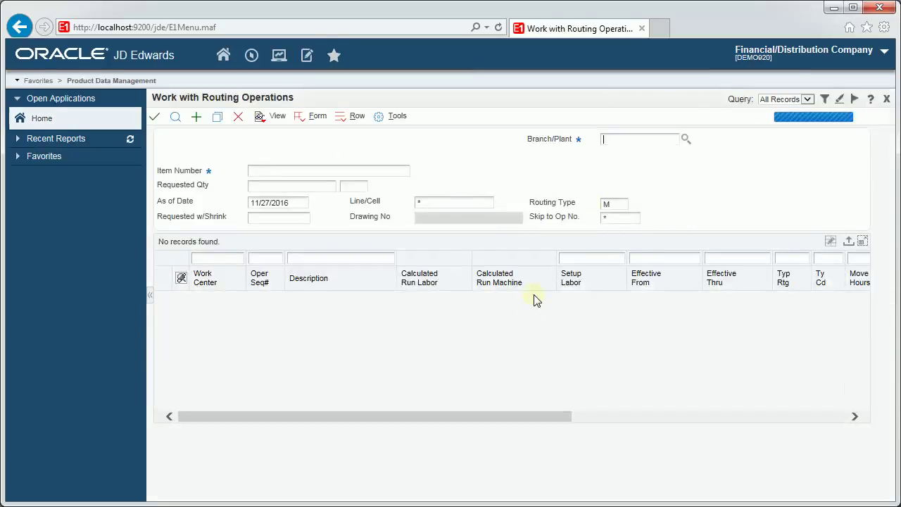
{"action": "type", "text": "30"}
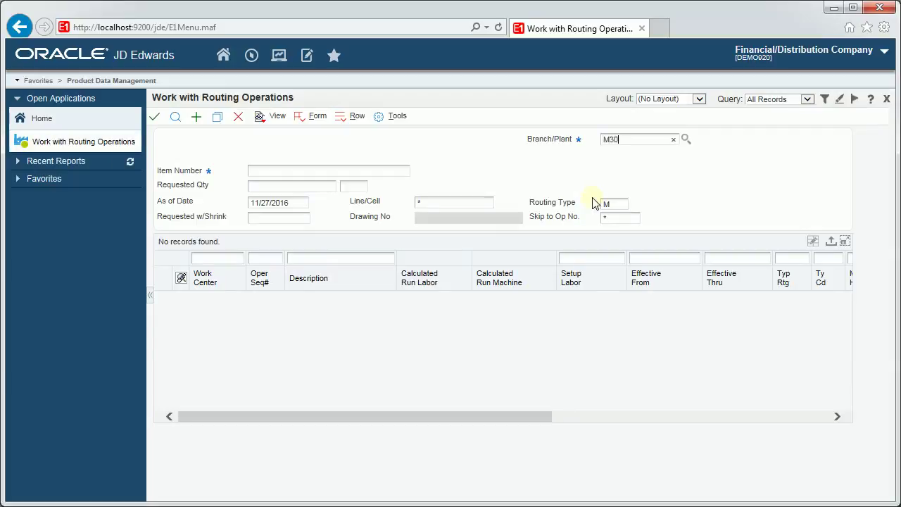
{"action": "left_click", "coordinate": [320, 168]}
{"action": "type", "text": "2"}
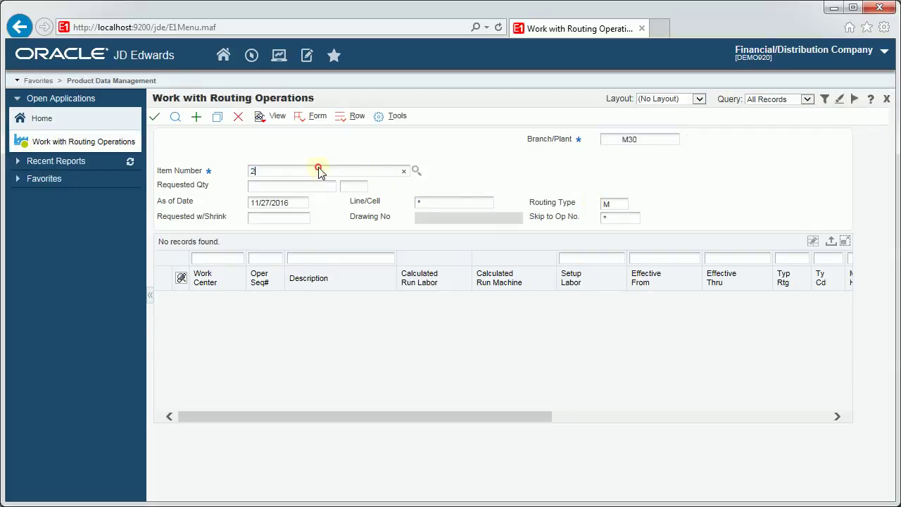
{"action": "type", "text": "22"}
{"action": "left_click", "coordinate": [176, 117]}
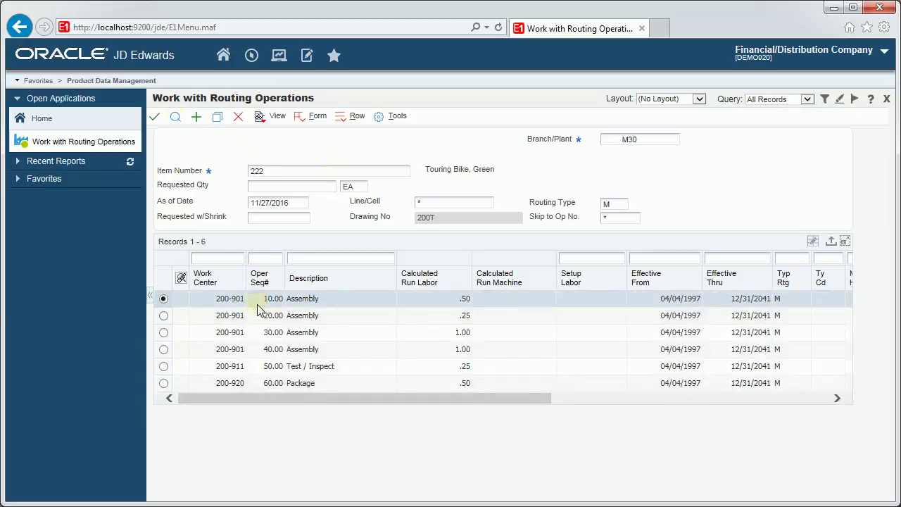
{"action": "left_click_drag", "start_coordinate": [259, 310], "coordinate": [258, 383]}
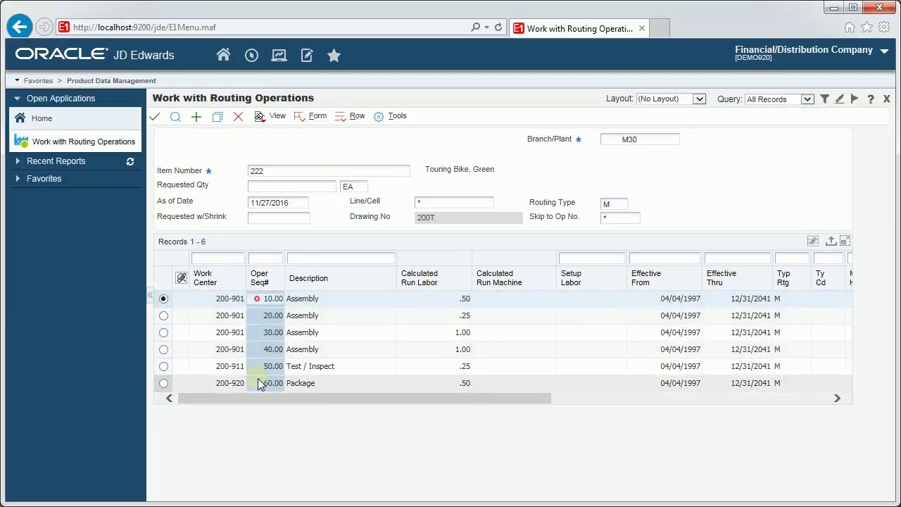
{"action": "left_click", "coordinate": [238, 118]}
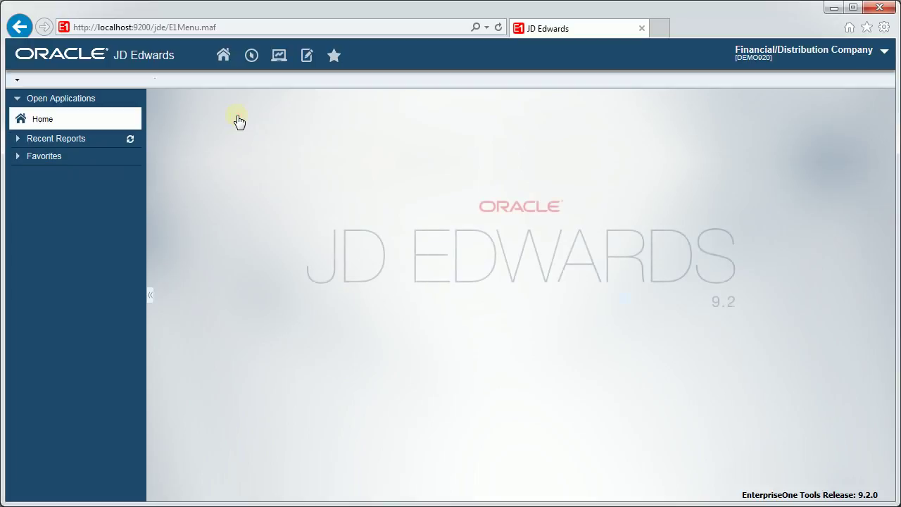
Open FC0105 Enter/Change Forecast and search item 222 at branch D30, returning no records.
{"action": "left_click", "coordinate": [334, 55]}
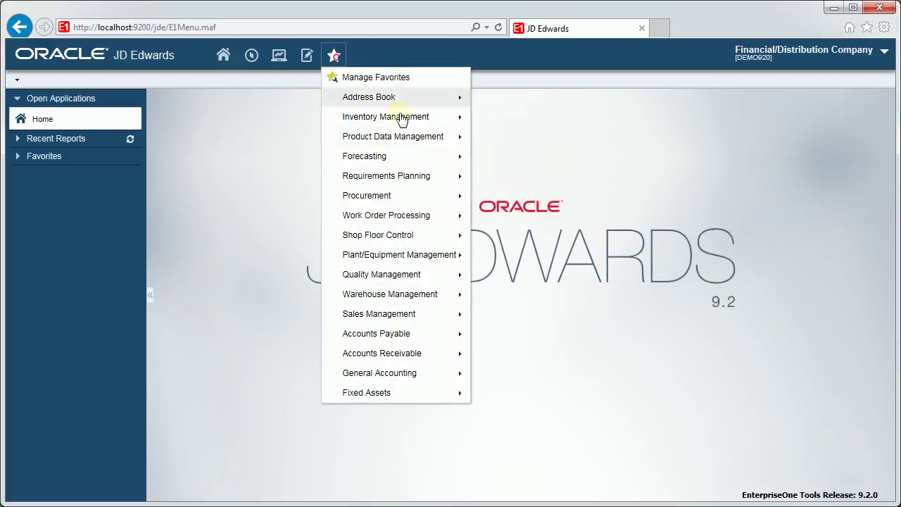
{"action": "mouse_move", "coordinate": [381, 159]}
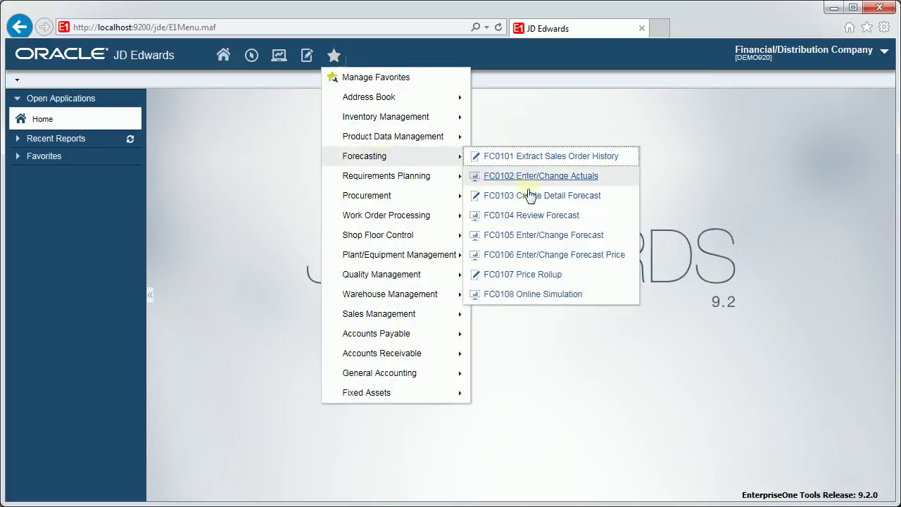
{"action": "left_click", "coordinate": [538, 236]}
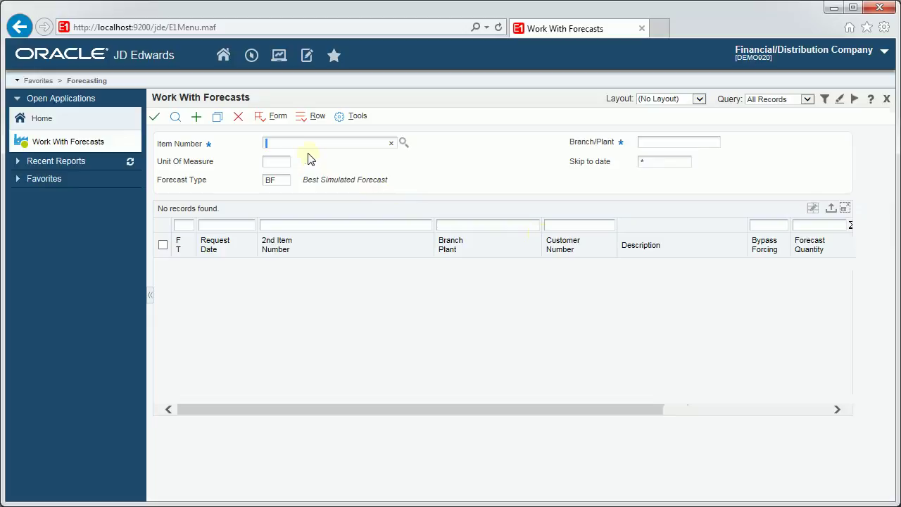
{"action": "left_click", "coordinate": [648, 141]}
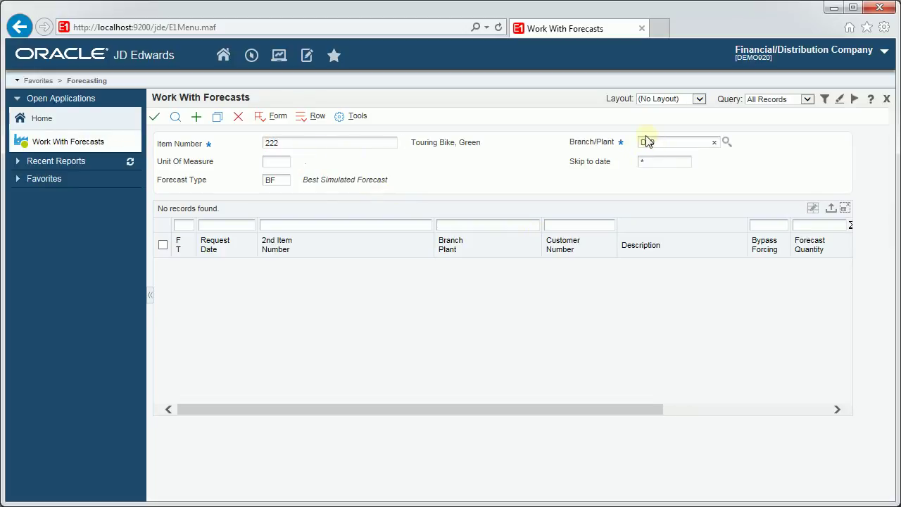
{"action": "left_click", "coordinate": [176, 117]}
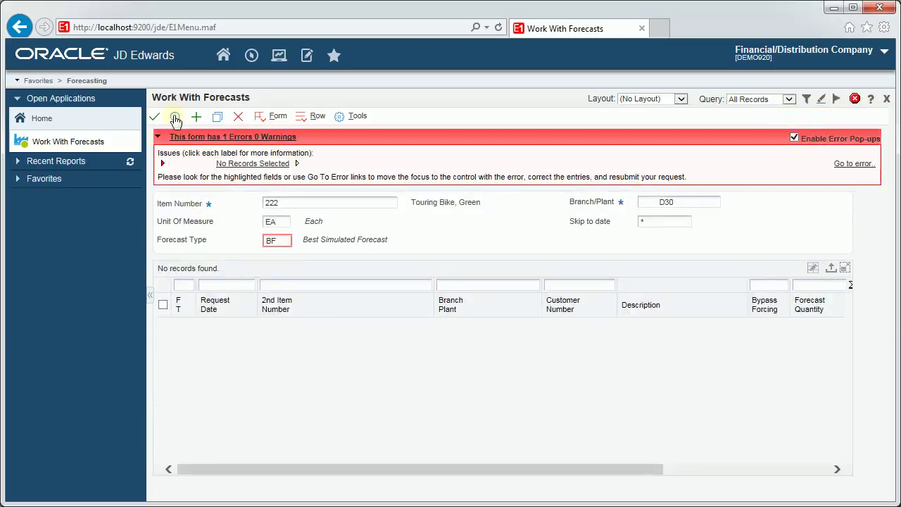